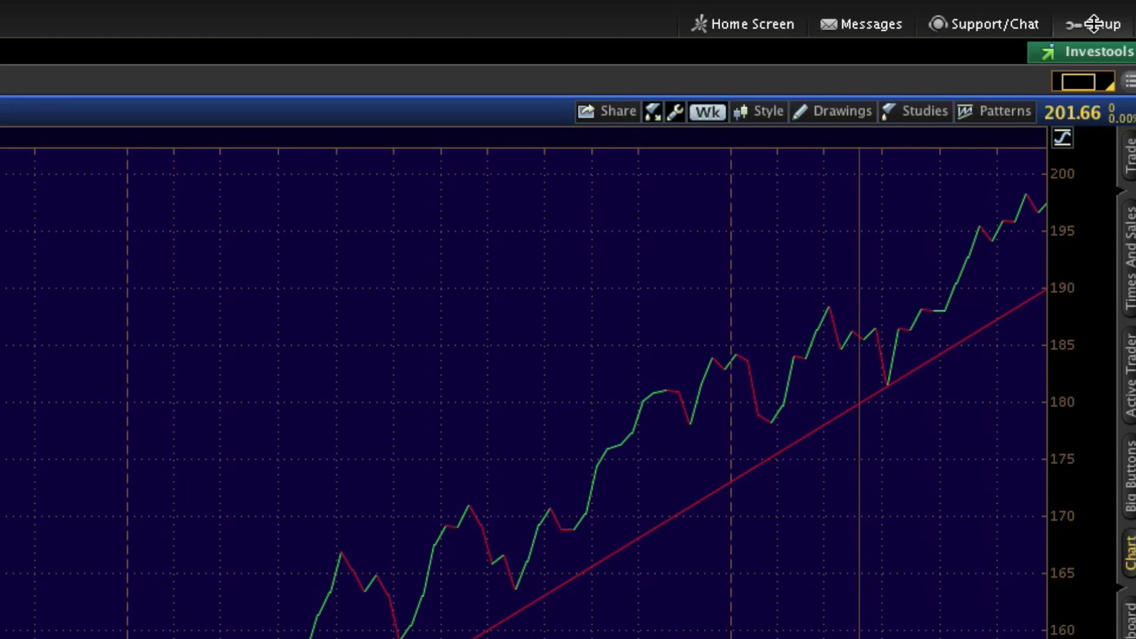
- Enable notifications for triggered alerts in Application Settings, entering the notification e-mail address and checking Send e-mail
left_click(1093, 23)
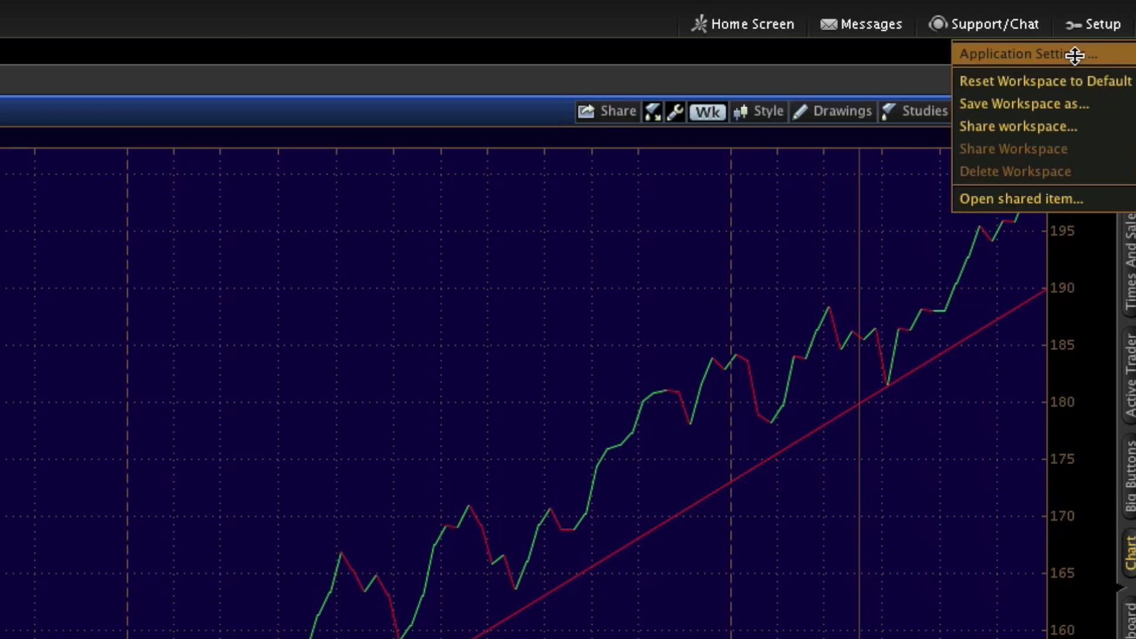
left_click(1075, 55)
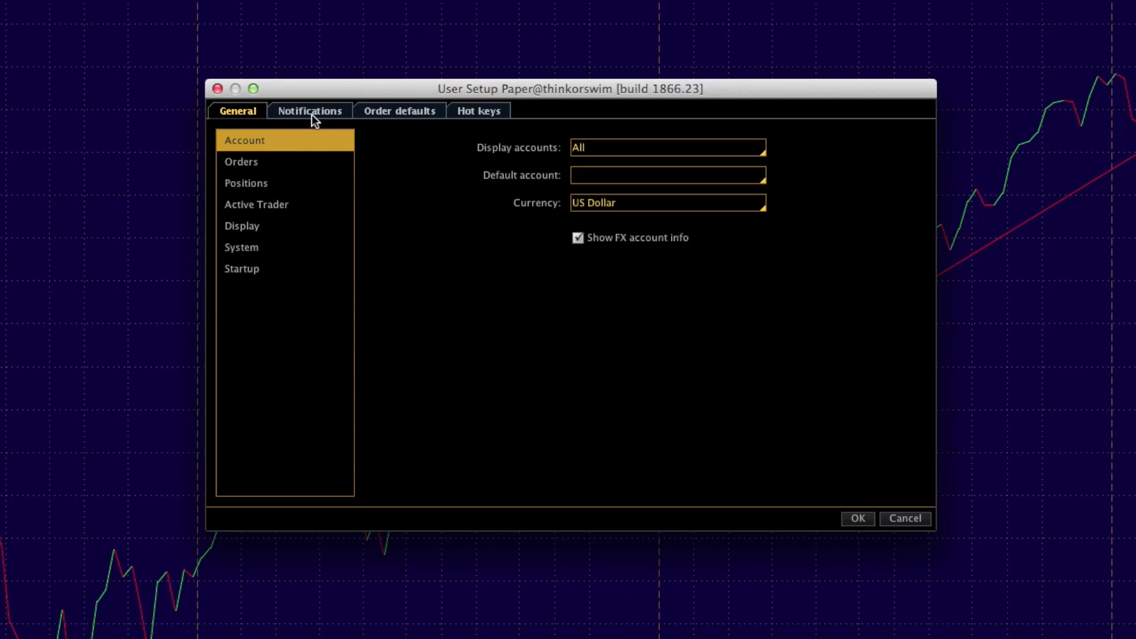
left_click(311, 115)
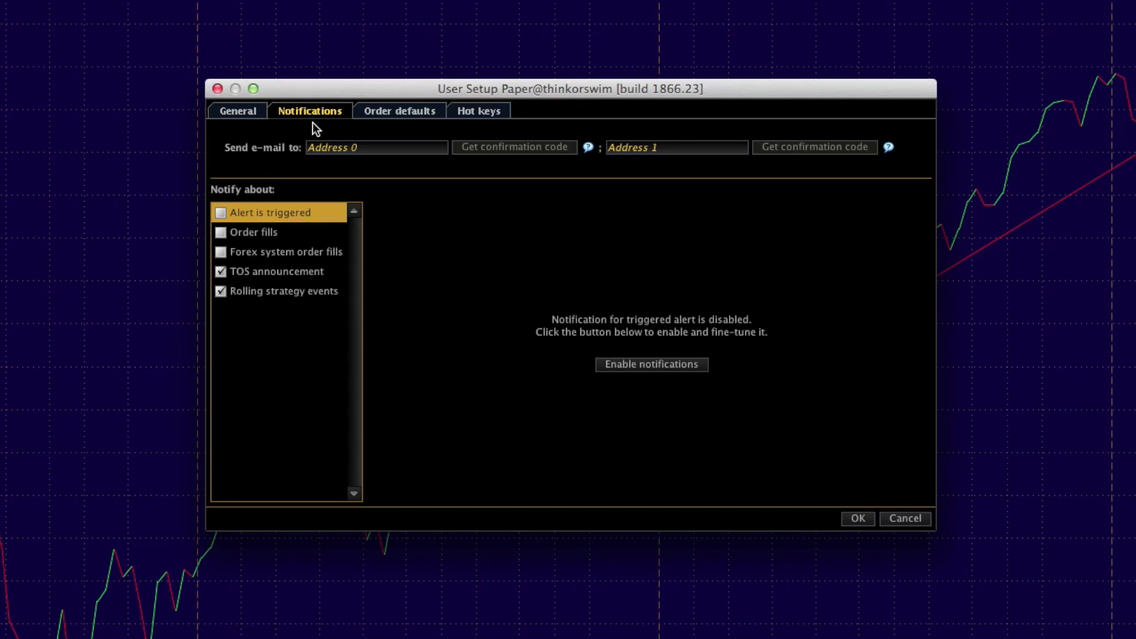
left_click(220, 212)
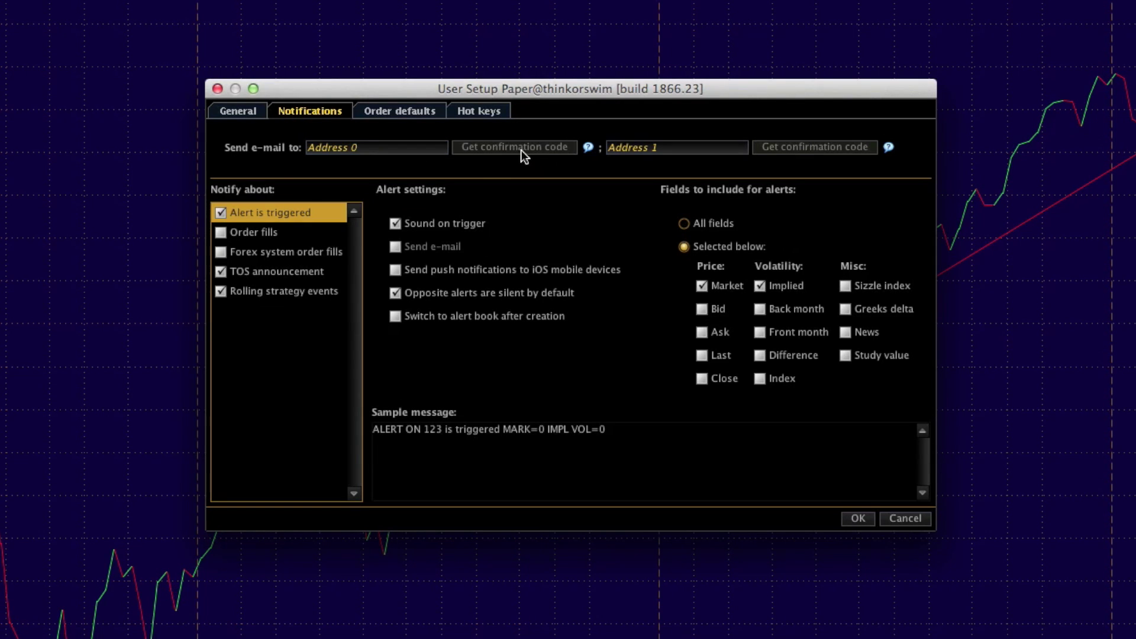
left_click(402, 148)
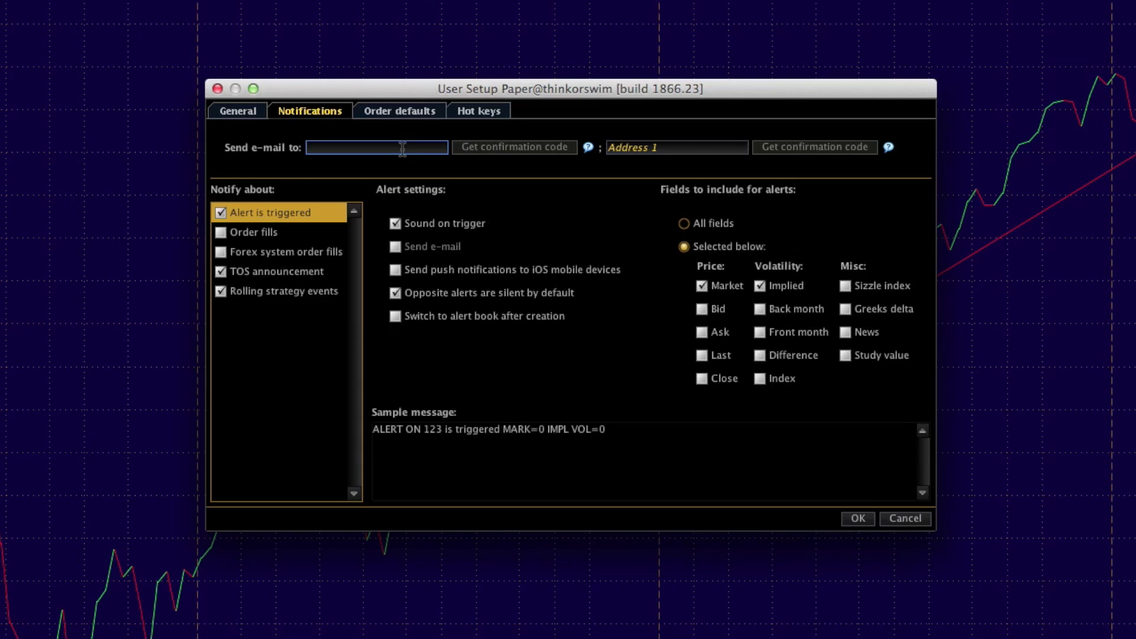
left_click(433, 257)
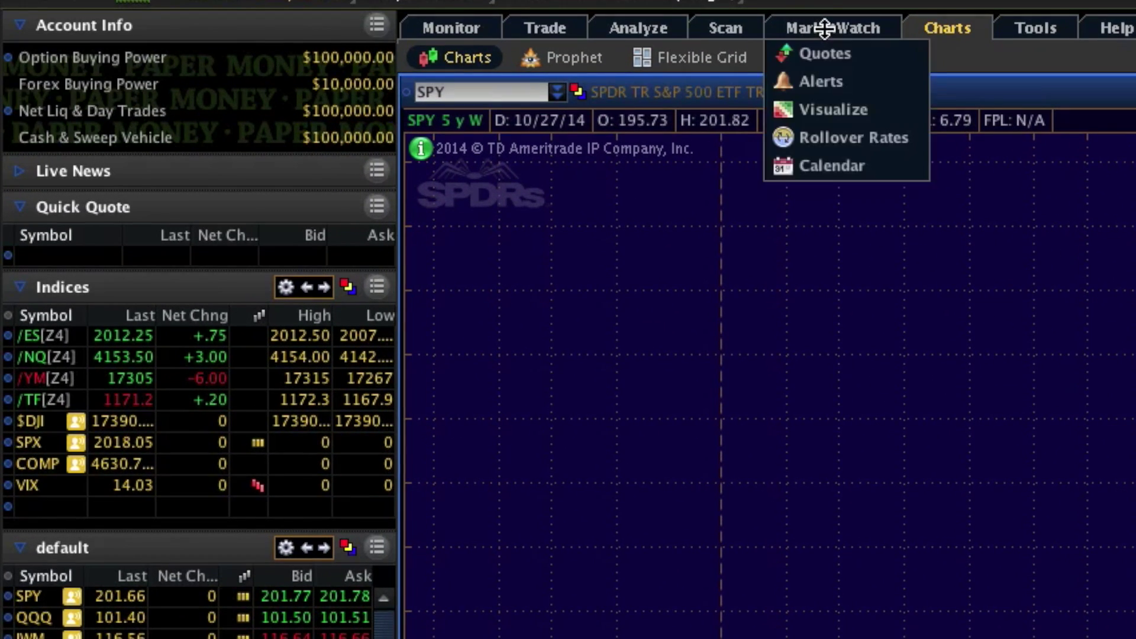
- Open the MarketWatch Alerts page and re-enter SPY as its symbol
left_click(834, 31)
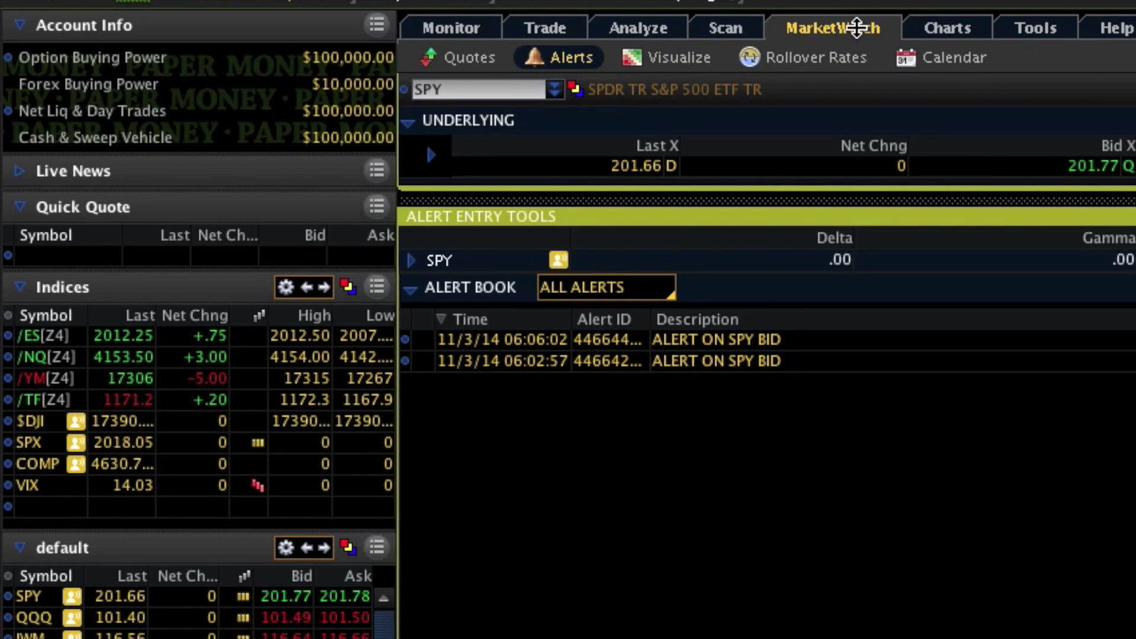
left_click(536, 88)
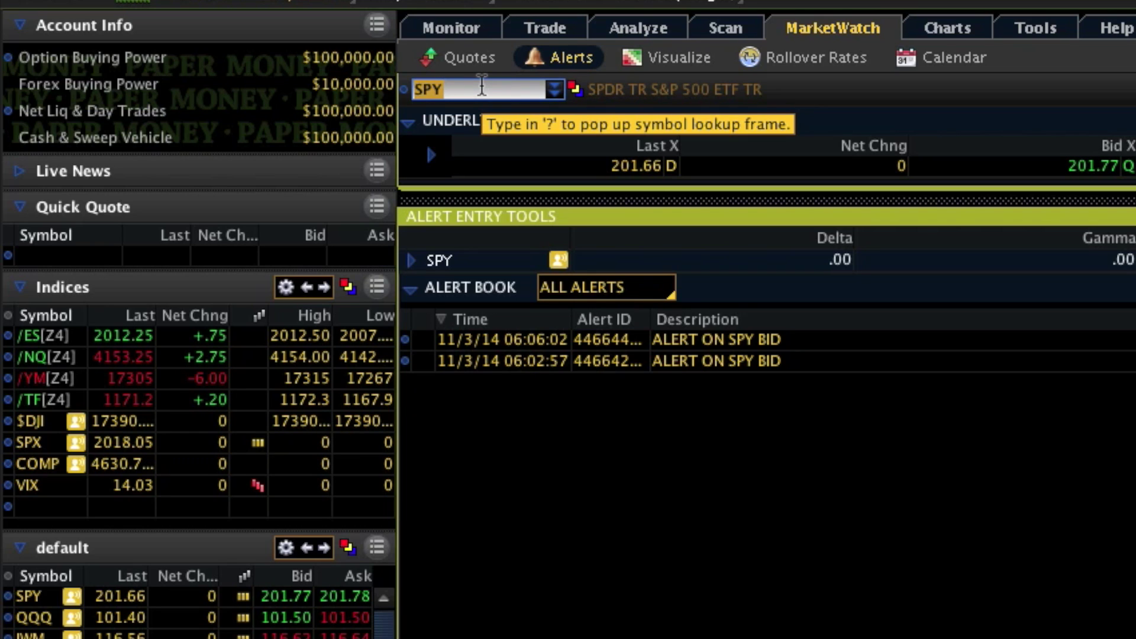
key("BackSpace")
type("SPY")
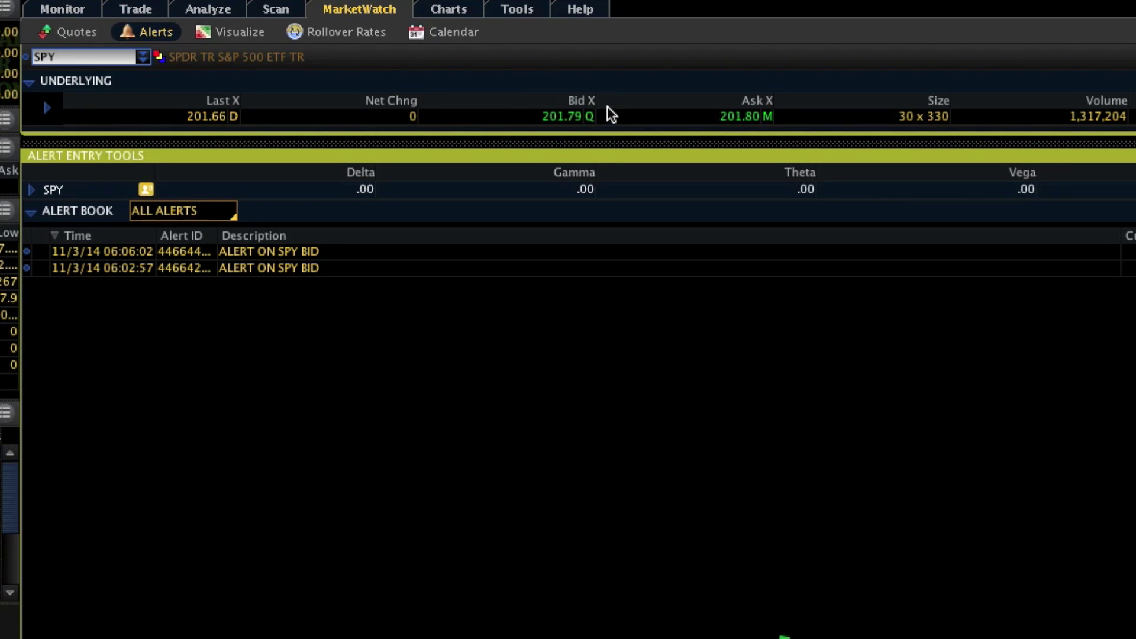
- Start a new alert from the SPY bid and set its condition to AT OR BELOW
right_click(558, 116)
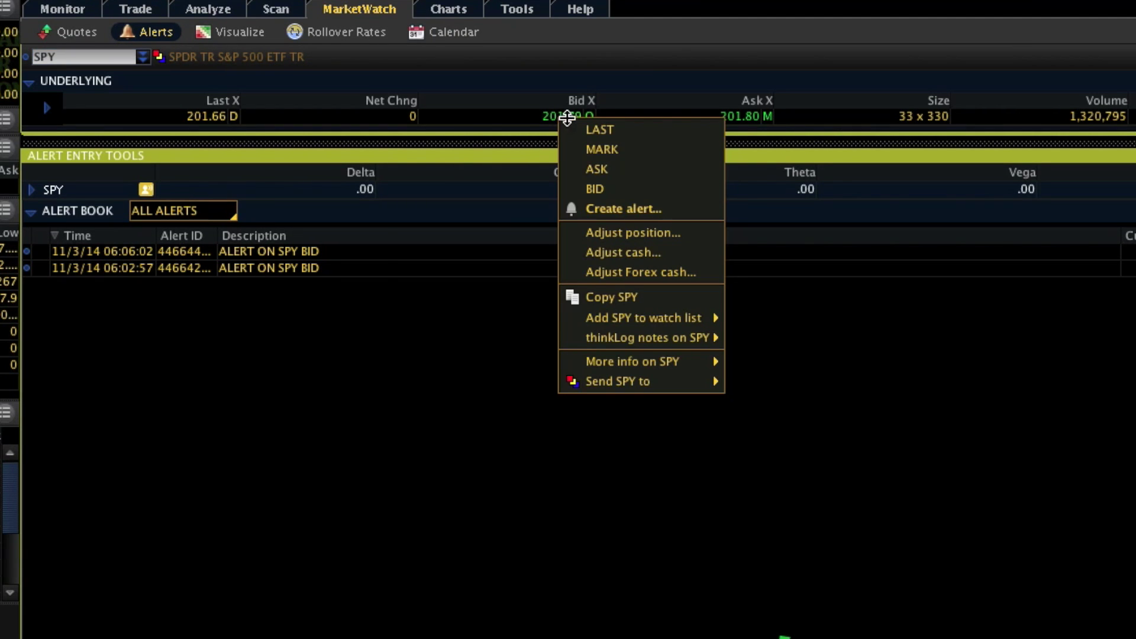
left_click(641, 209)
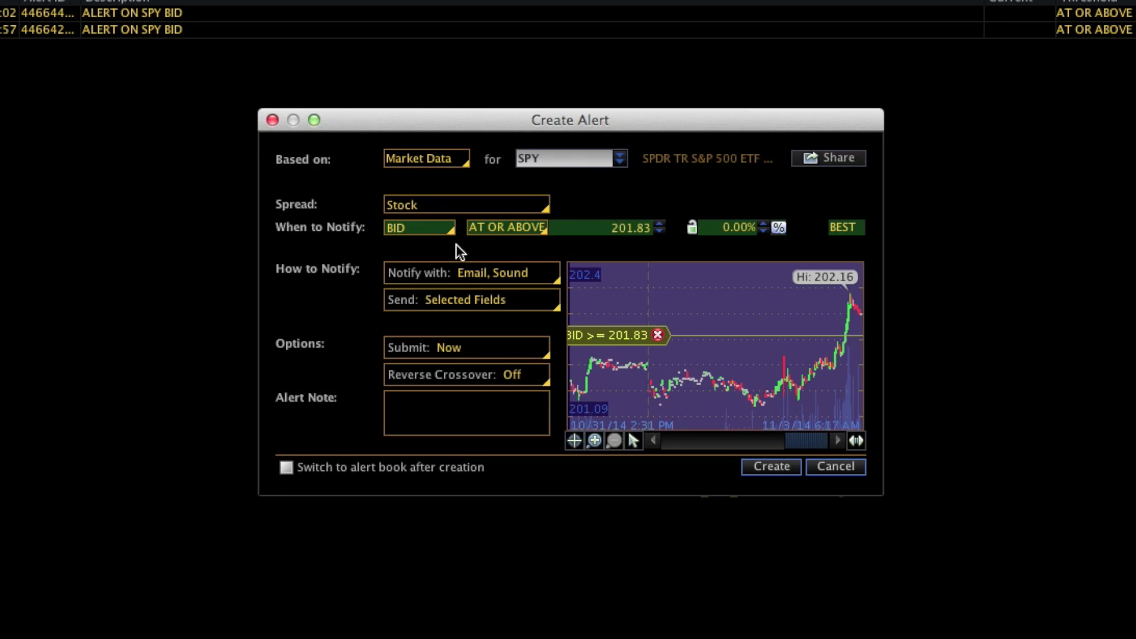
key("Up")
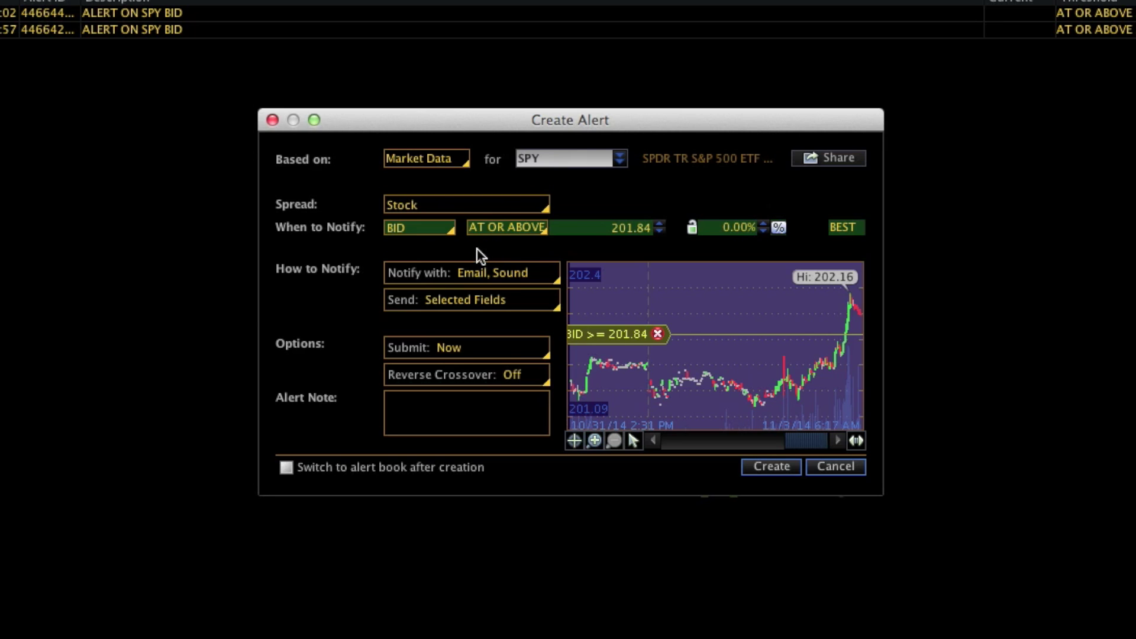
key("Down")
key("Down")
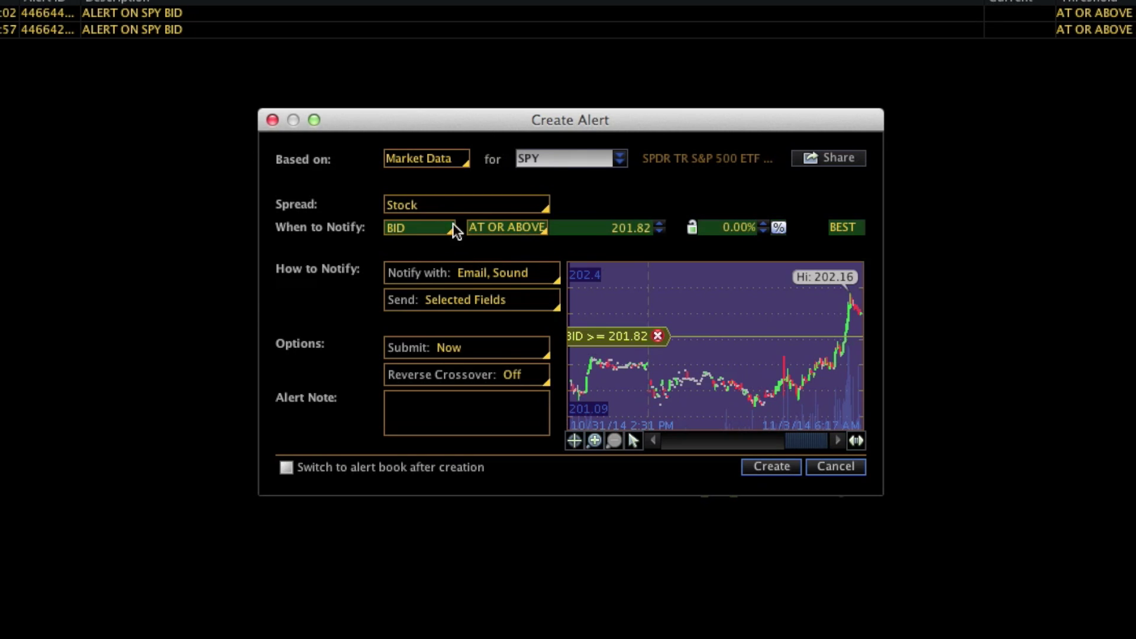
left_click(511, 230)
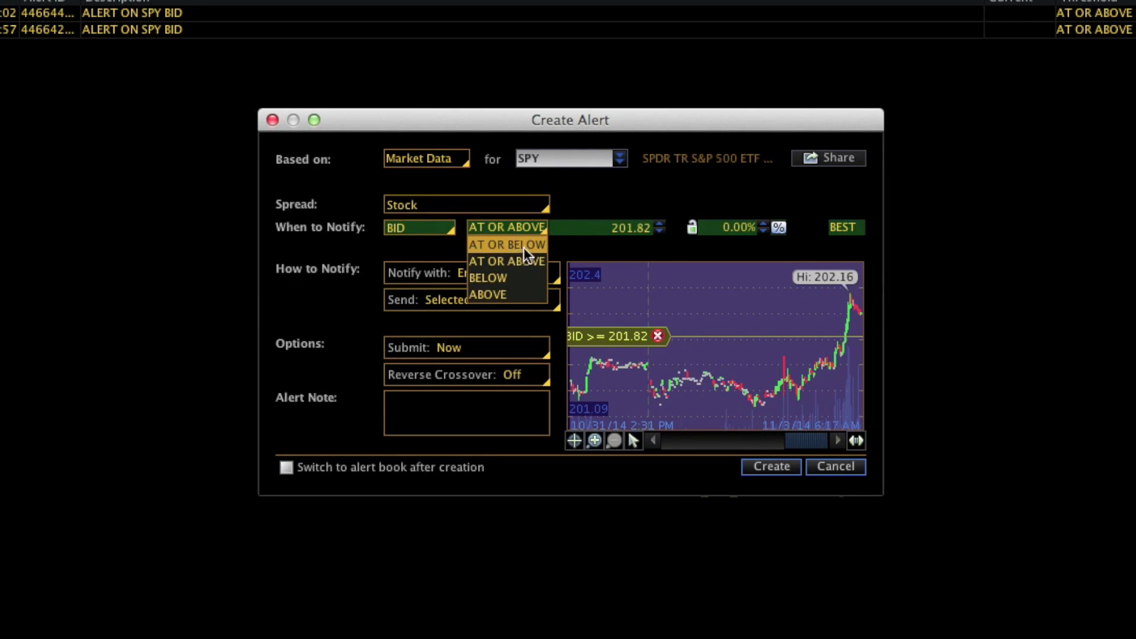
left_click(524, 245)
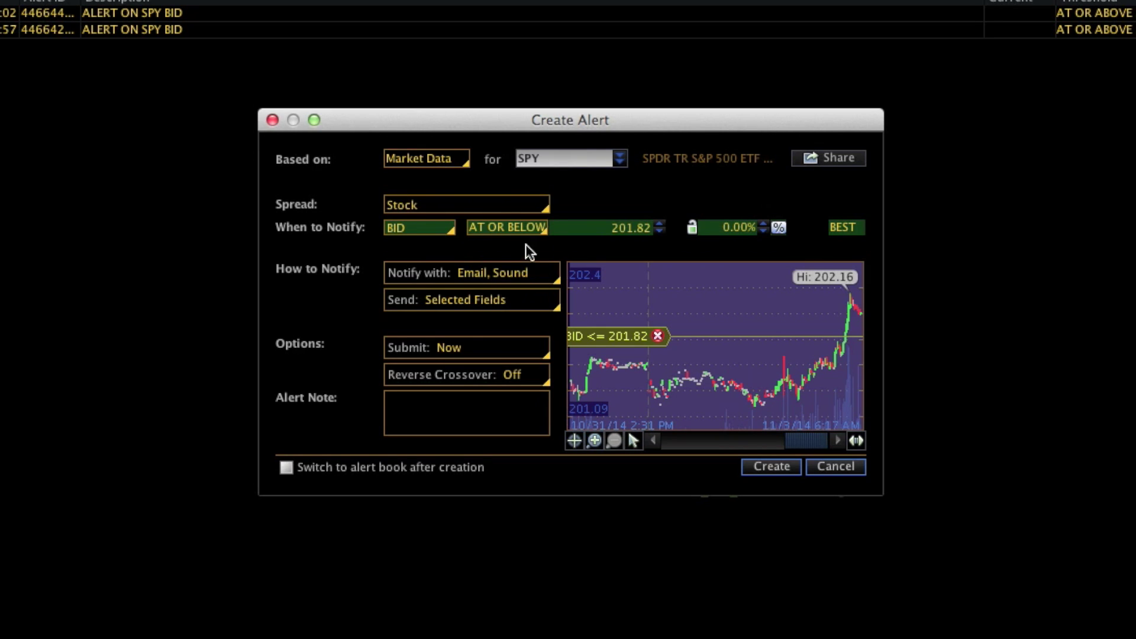
- Set the alert price to 185.00 with e-mail and sound notification, then create the alert
left_click(609, 228)
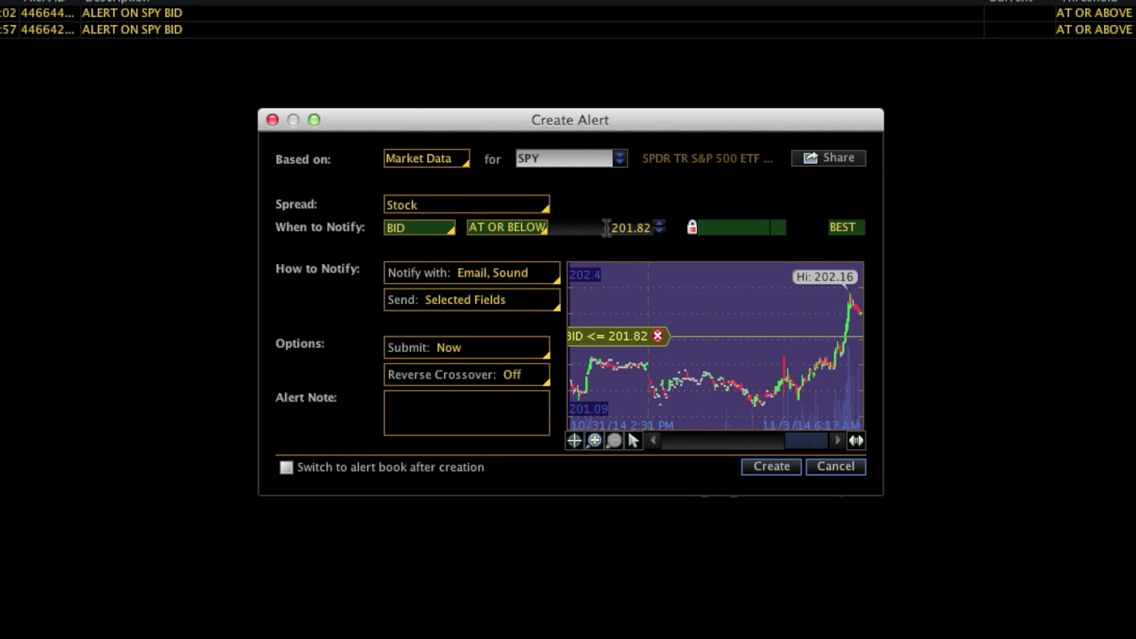
left_click_drag(610, 228, 648, 227)
type("185")
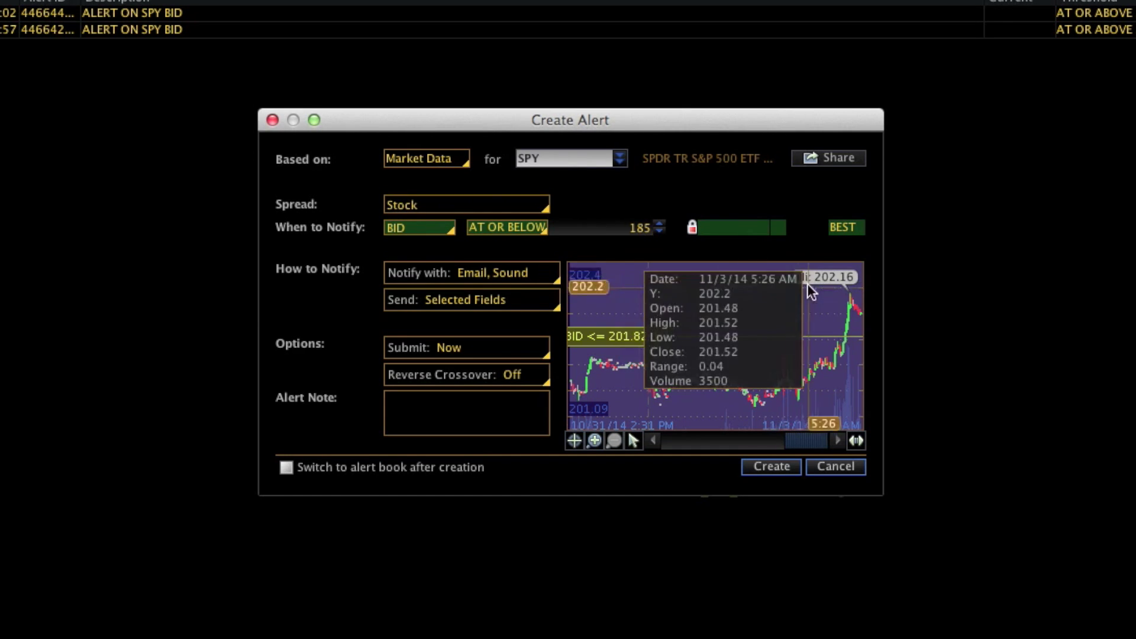
key("Tab")
left_click(492, 280)
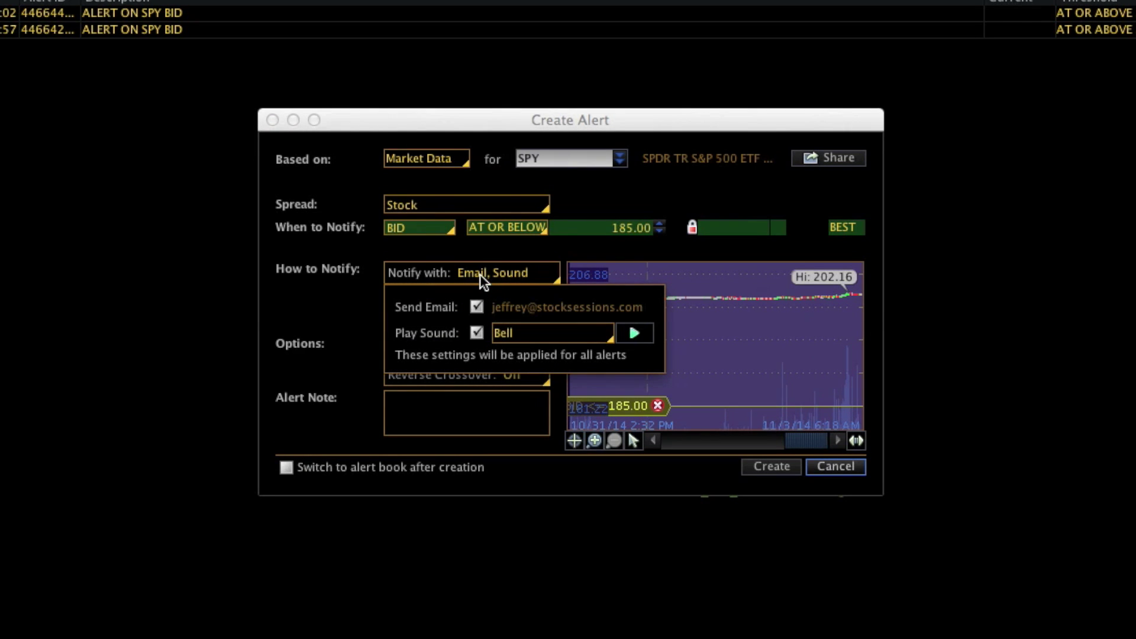
left_click(781, 468)
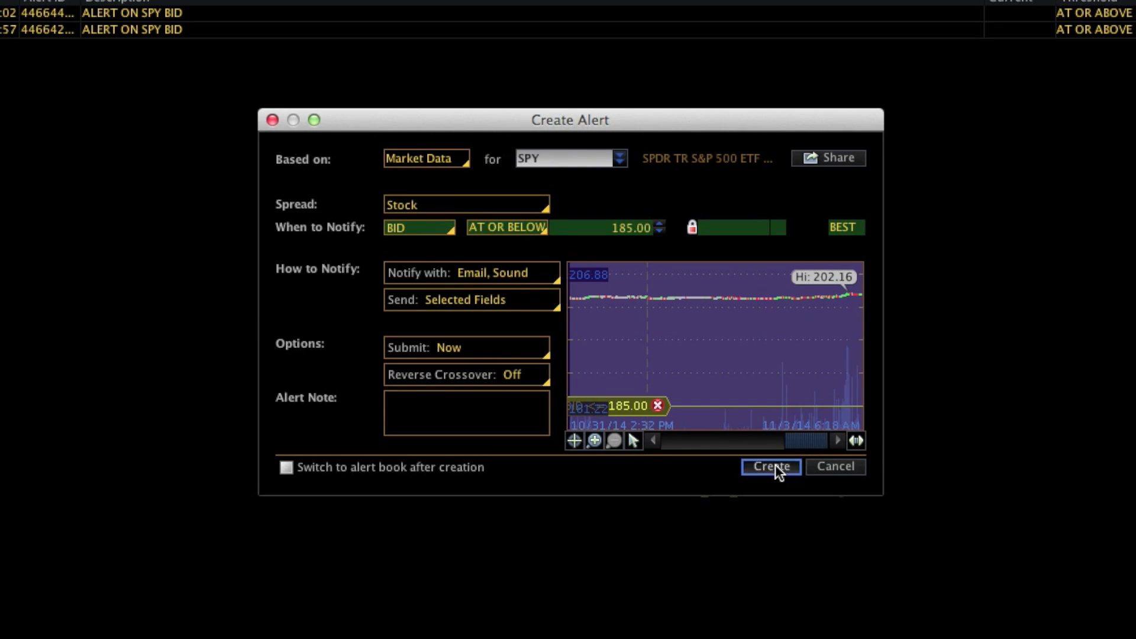
left_click(775, 464)
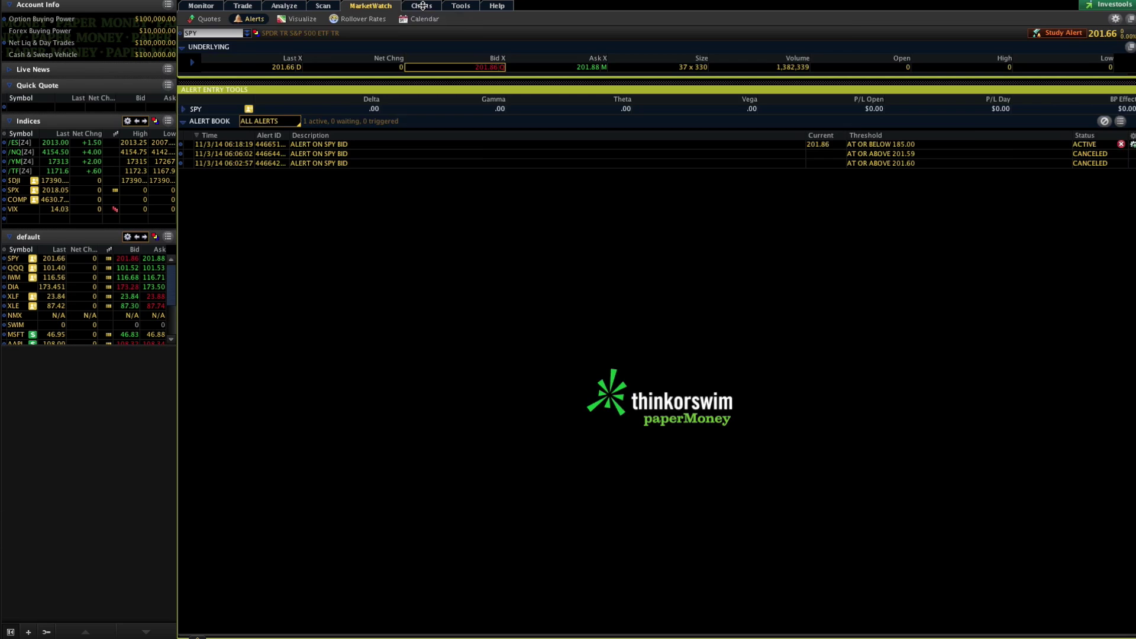
- Return to the SPY chart showing the new BID <= 185.00 alert line
left_click(422, 6)
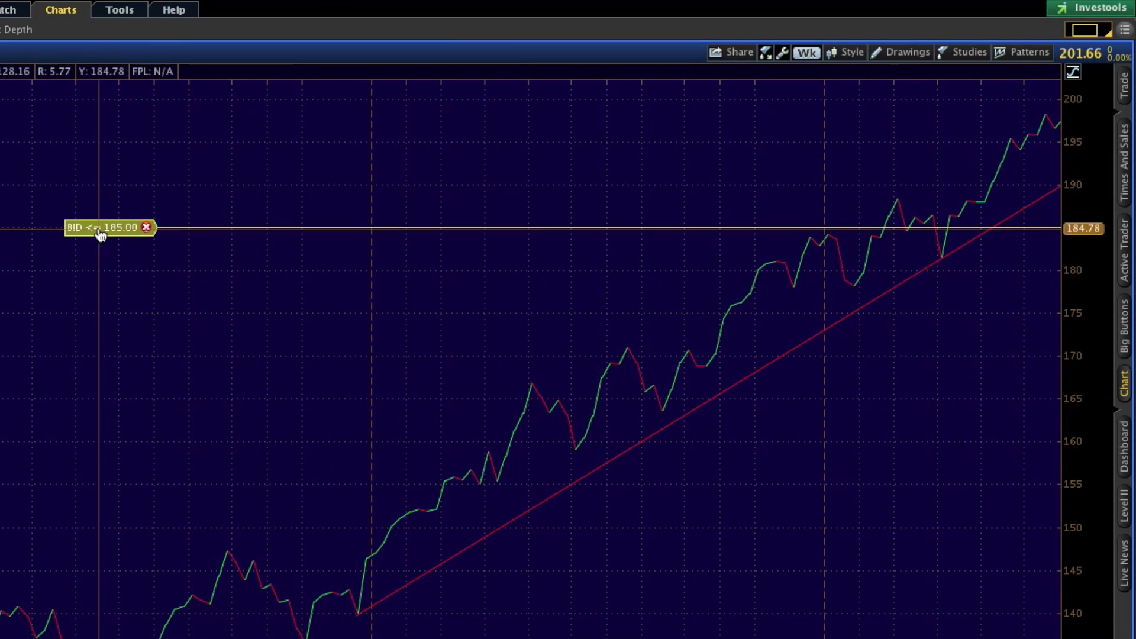
- Drag the 185.00 alert line up to about 189.46, where it meets the red trendline
mouse_move(99, 234)
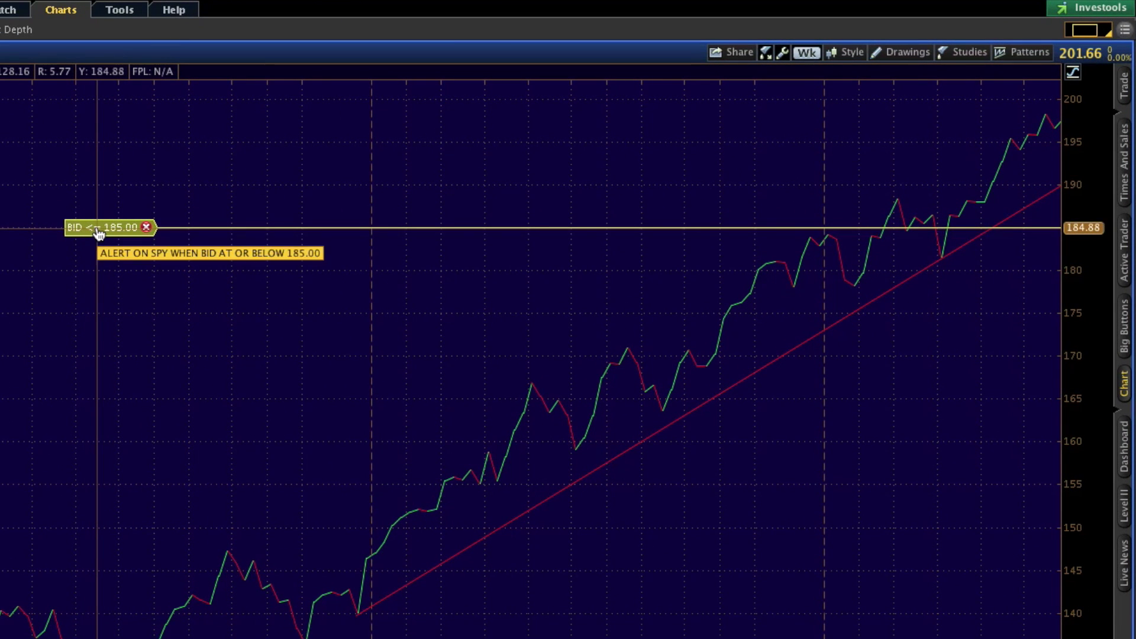
left_click_drag(98, 234, 97, 298)
left_click_drag(91, 314, 102, 195)
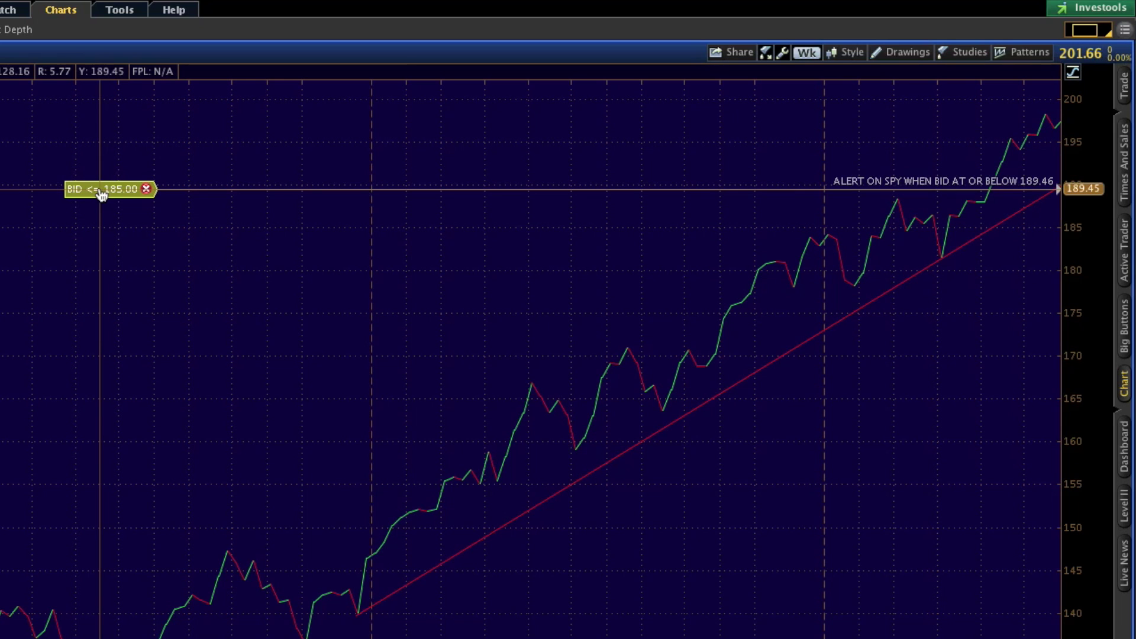
- Drop the alert at 189.46, confirm the replacement, and select the rising red trendline
left_click_drag(102, 194, 102, 190)
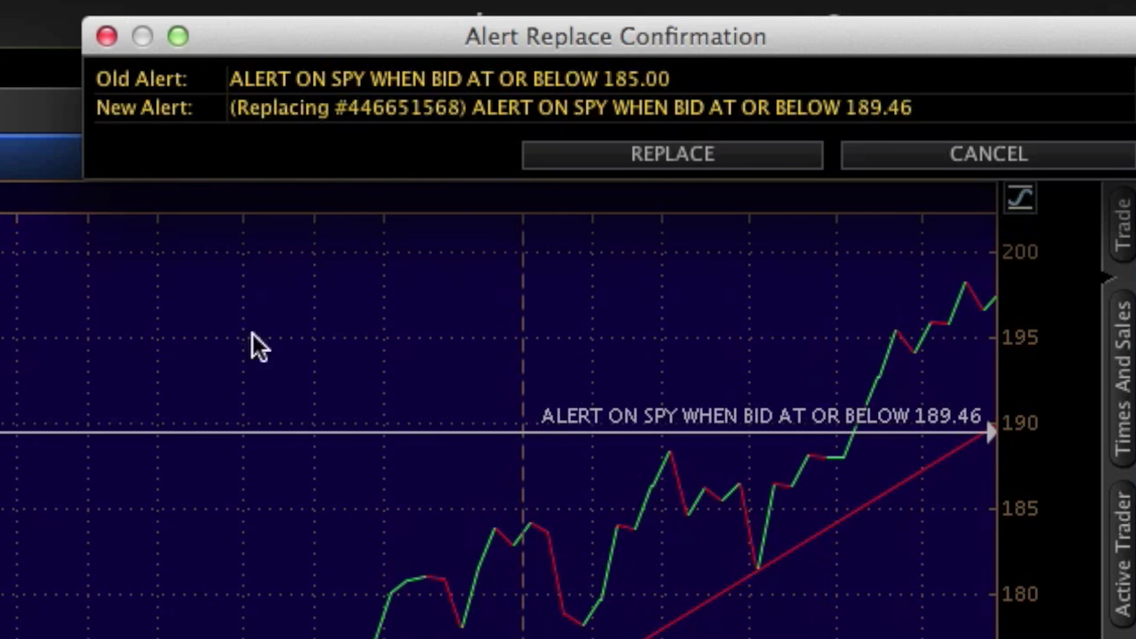
left_click(621, 154)
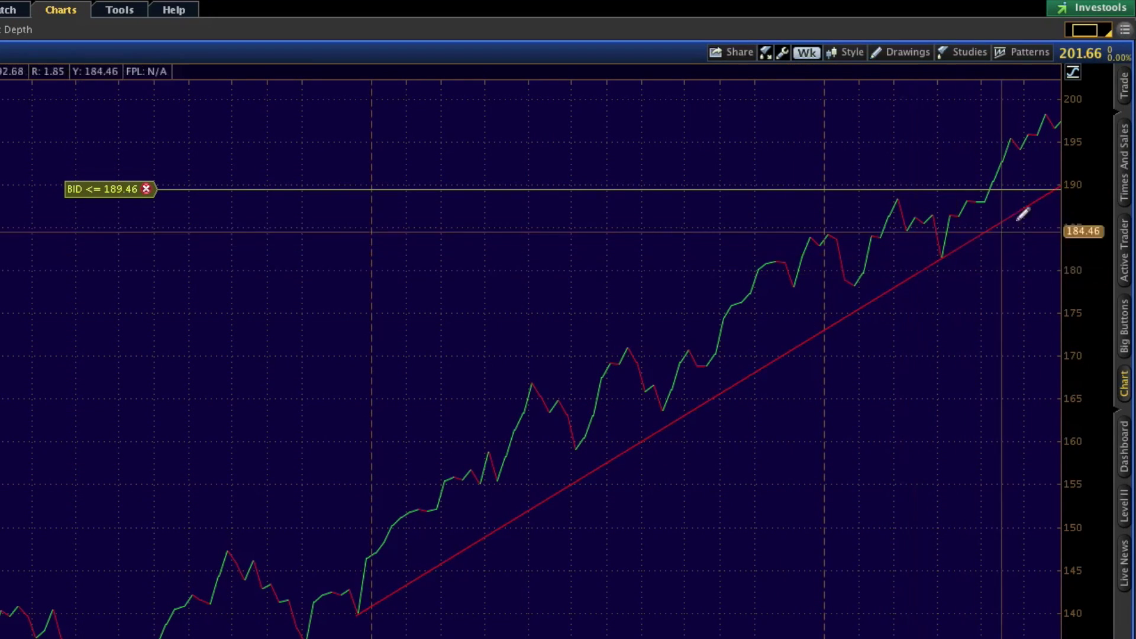
left_click(1058, 189)
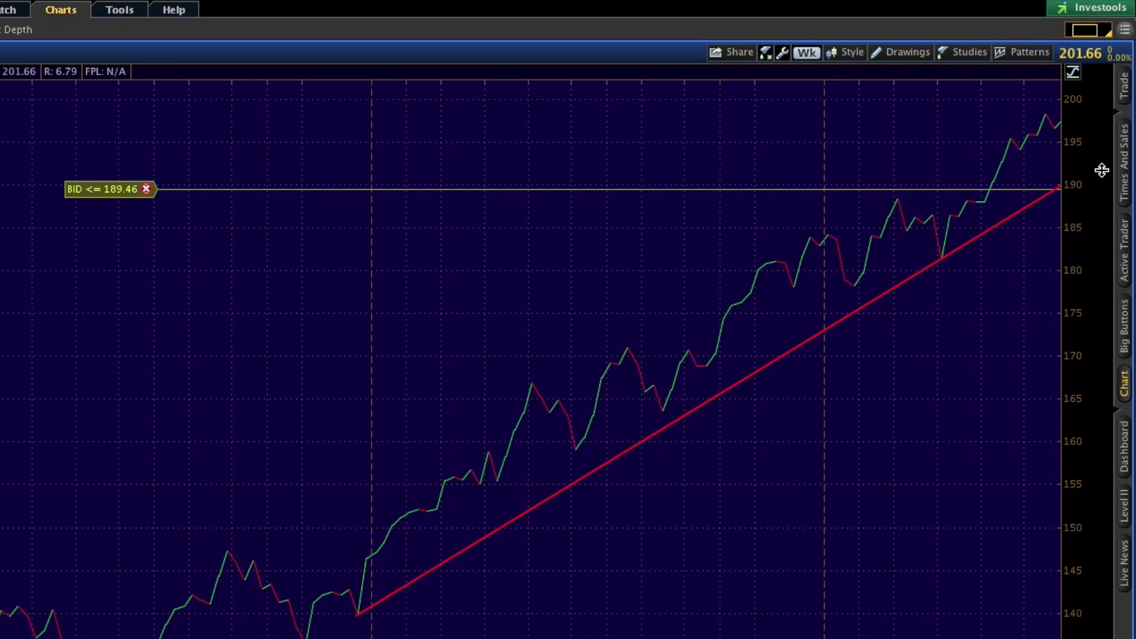